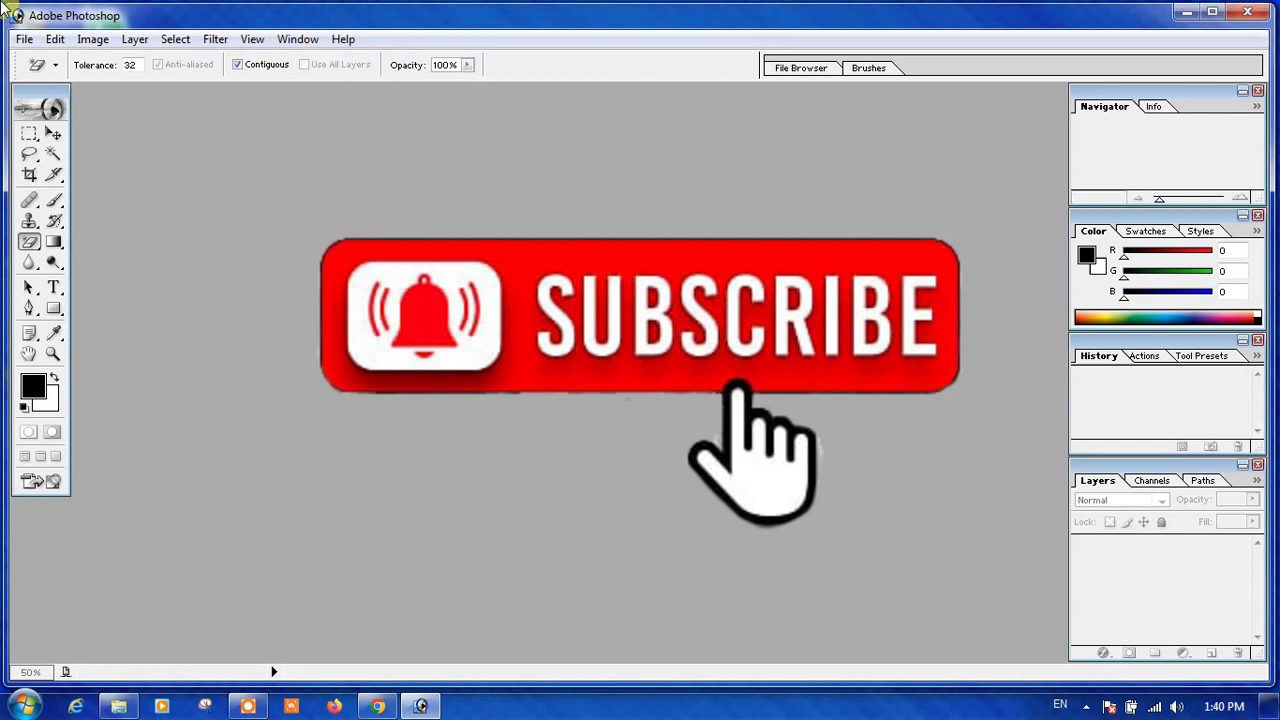
left_click(27, 39)
mouse_move(55, 39)
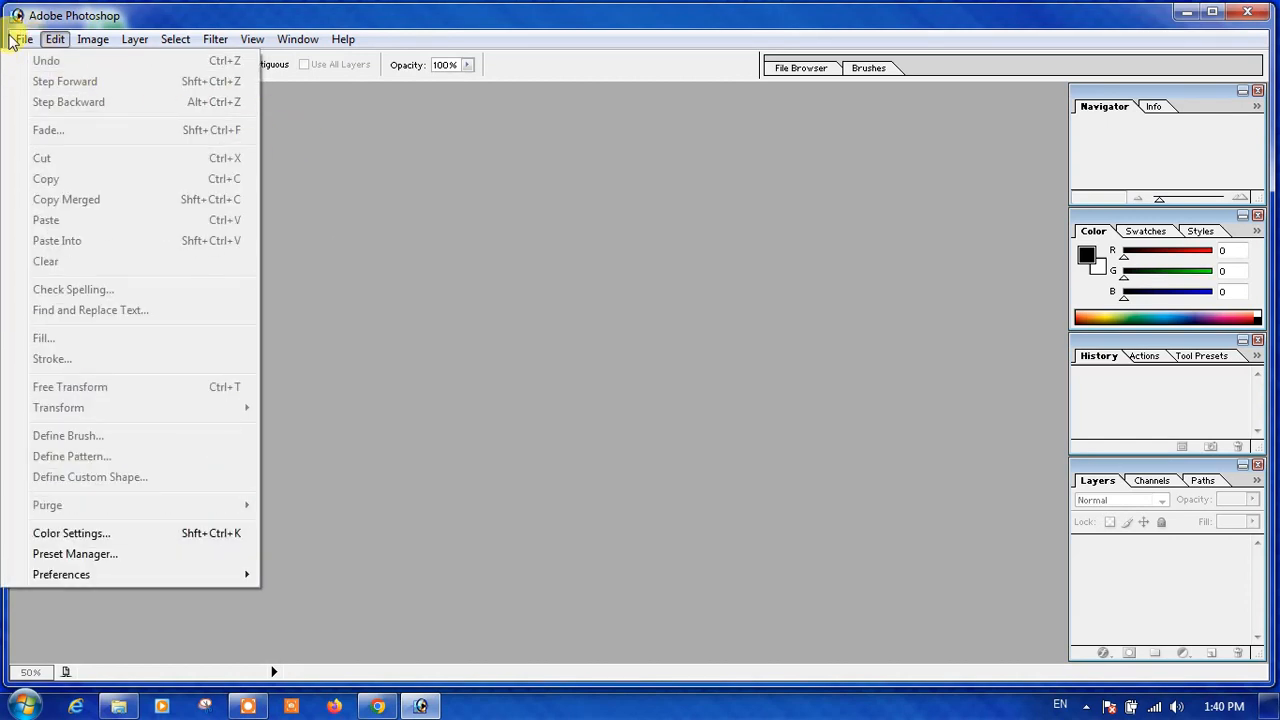
mouse_move(13, 38)
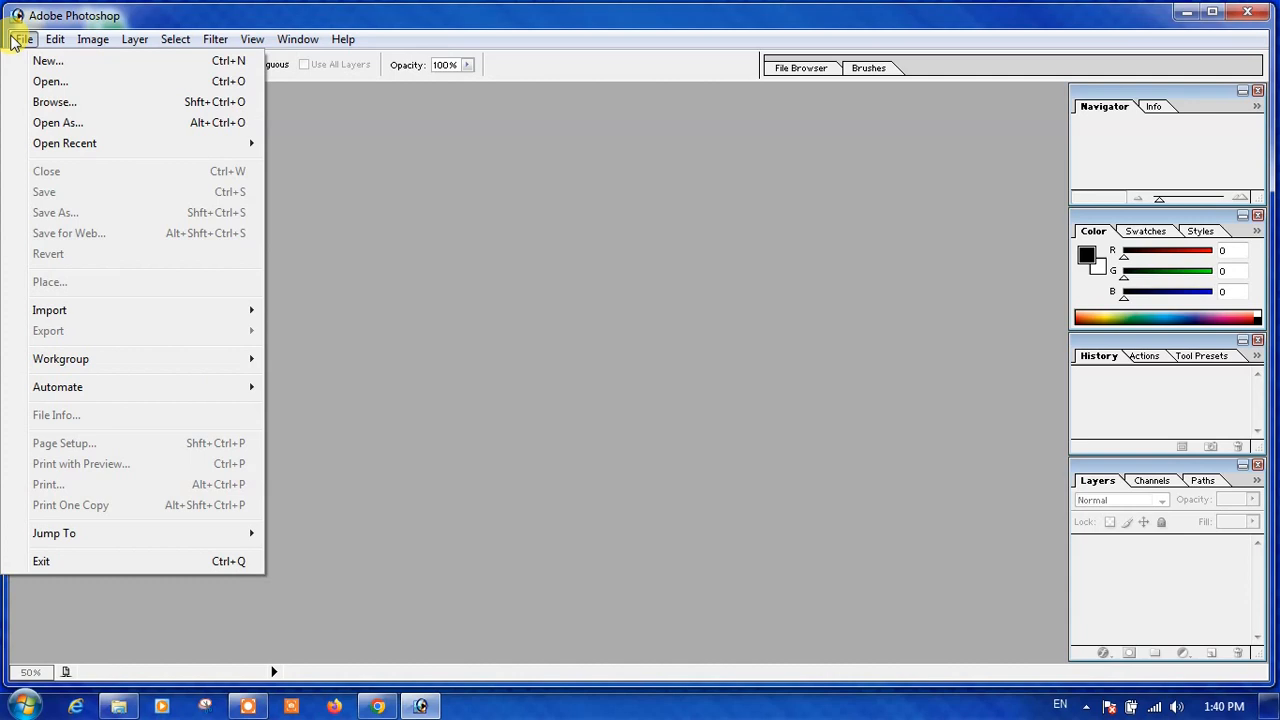
left_click(289, 141)
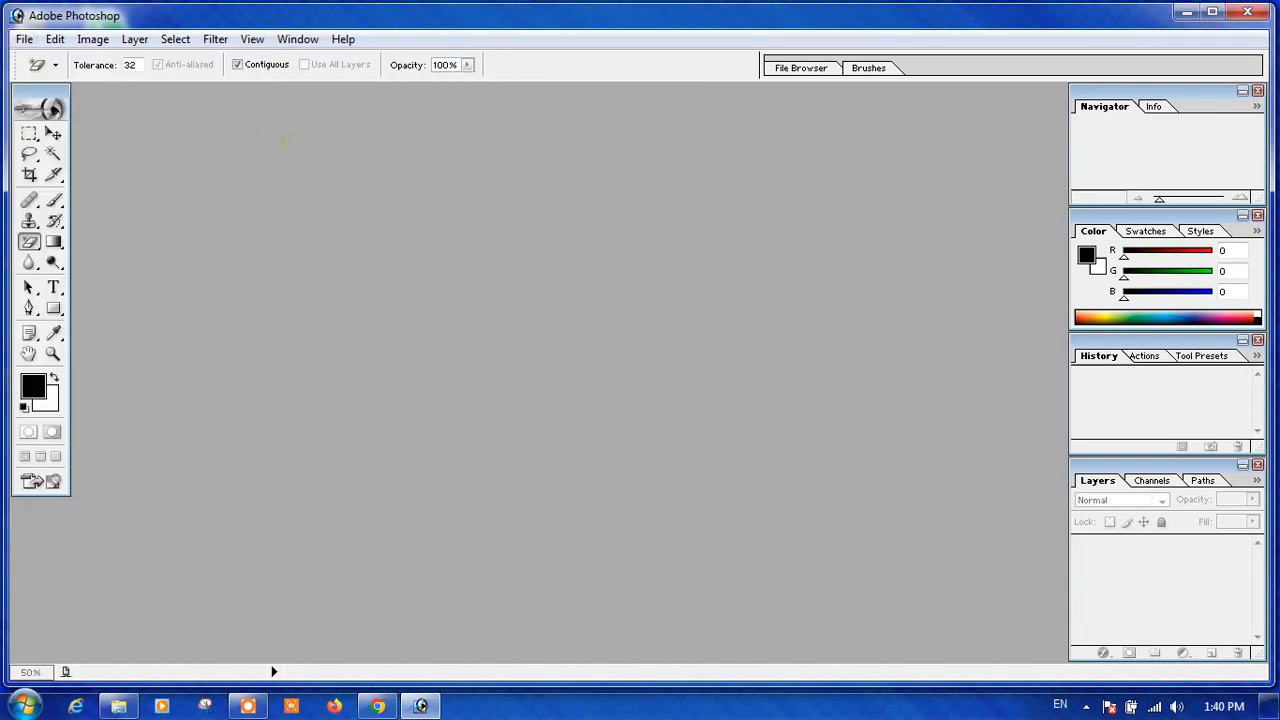
left_click(24, 39)
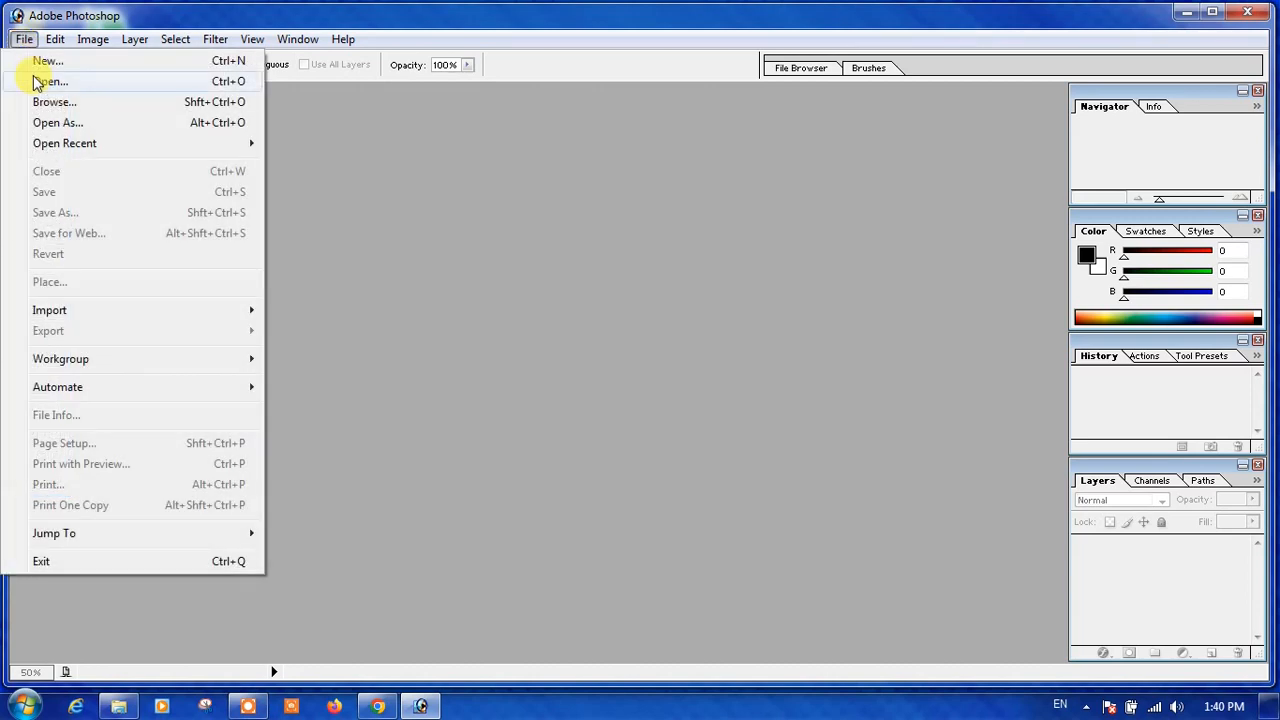
left_click(37, 82)
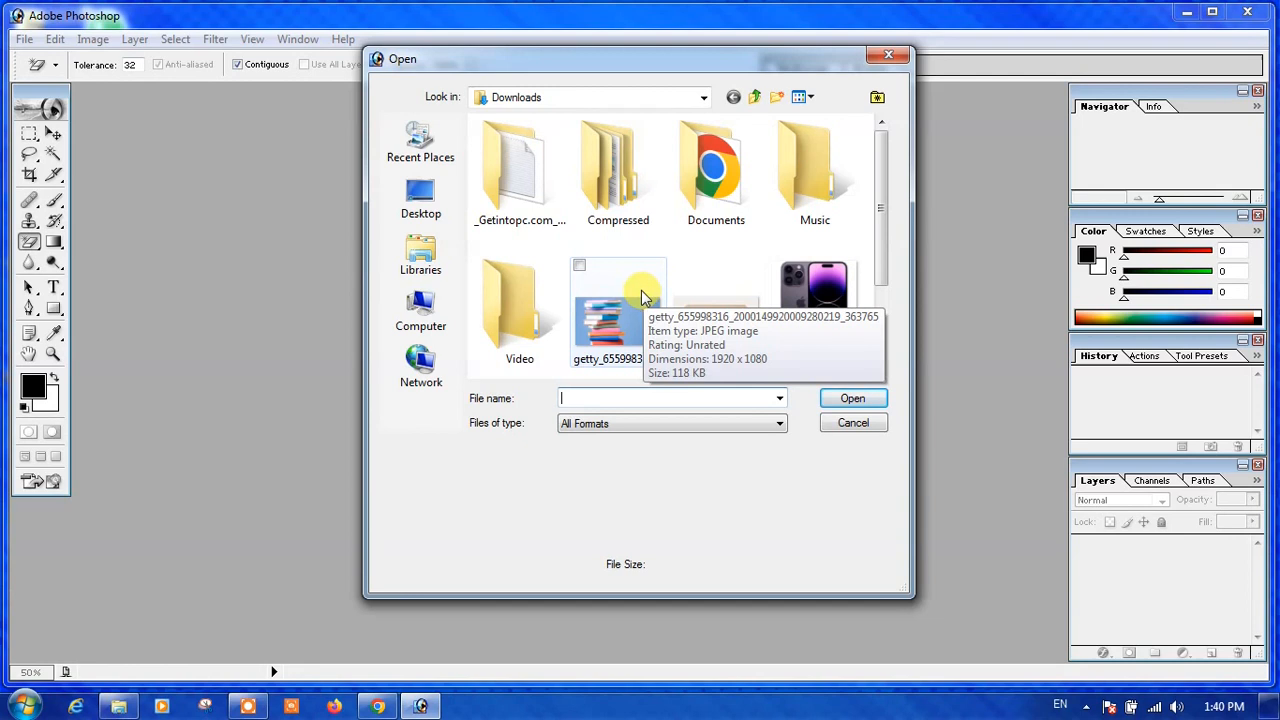
left_click(603, 322)
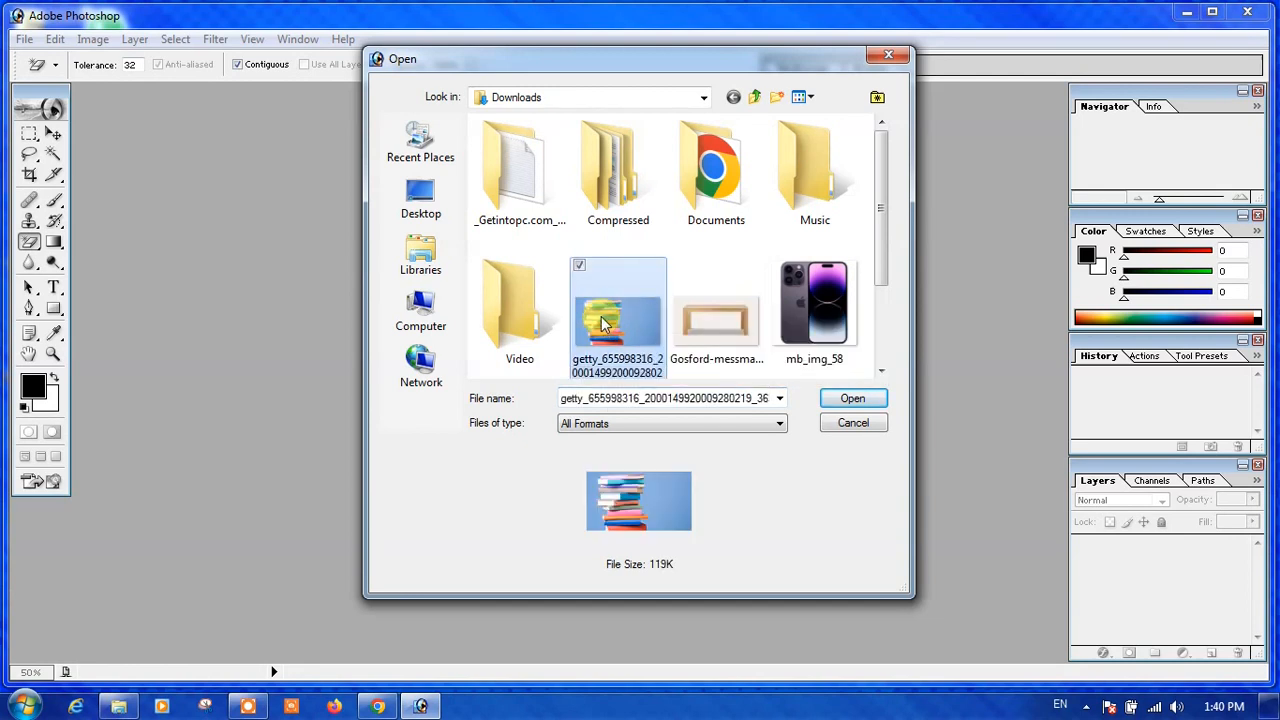
left_click(850, 398)
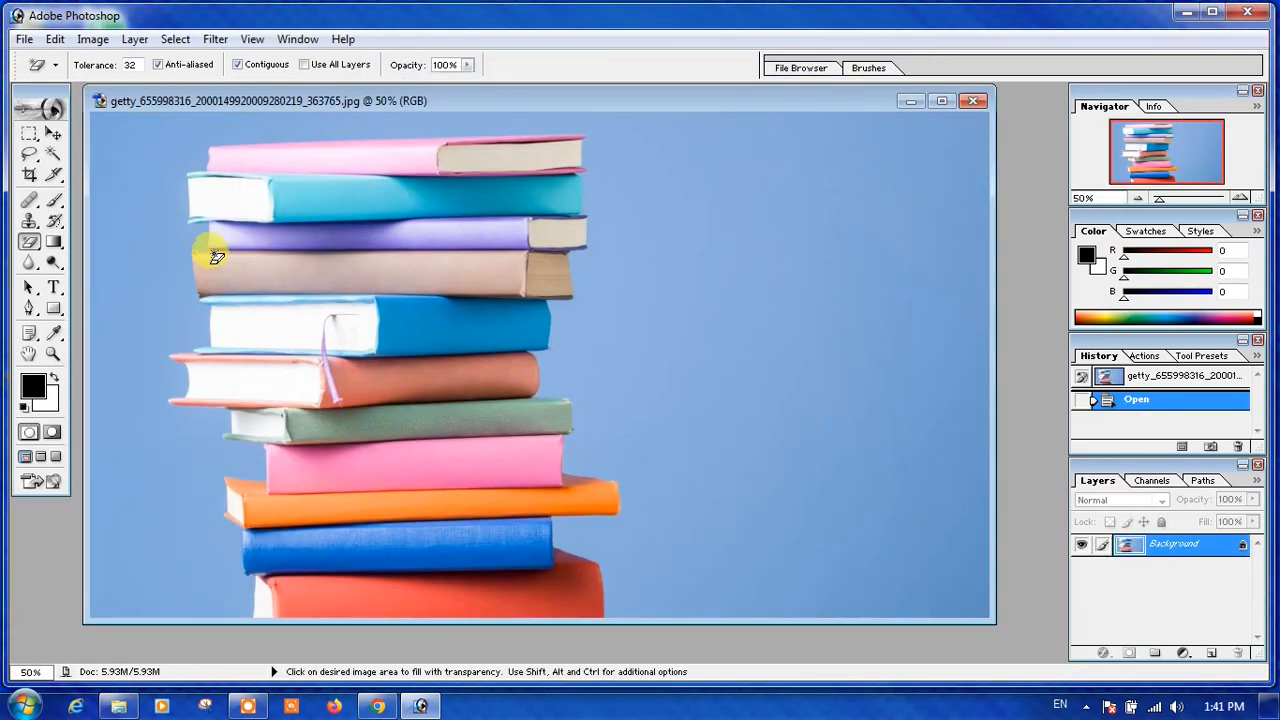
- Erase the blue background around the stack of books with the Magic Eraser Tool, including the patch remaining in the image's lower-right corner
left_click(53, 133)
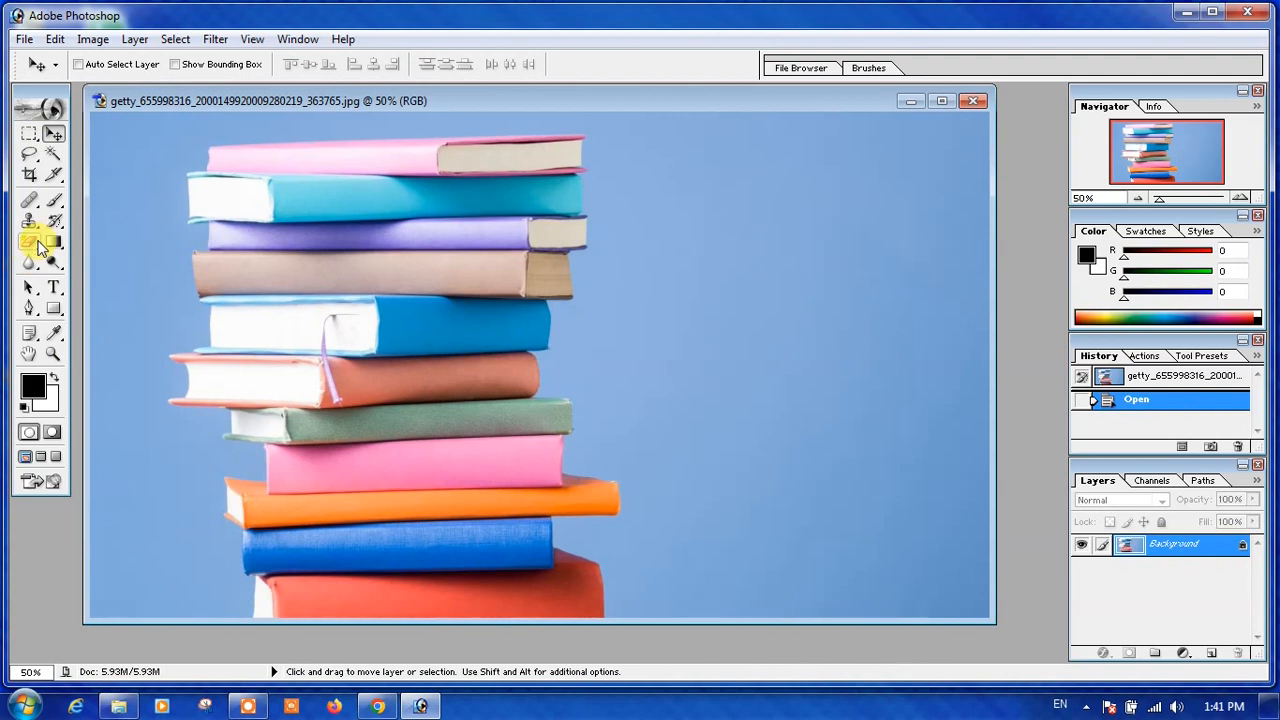
left_click(40, 245)
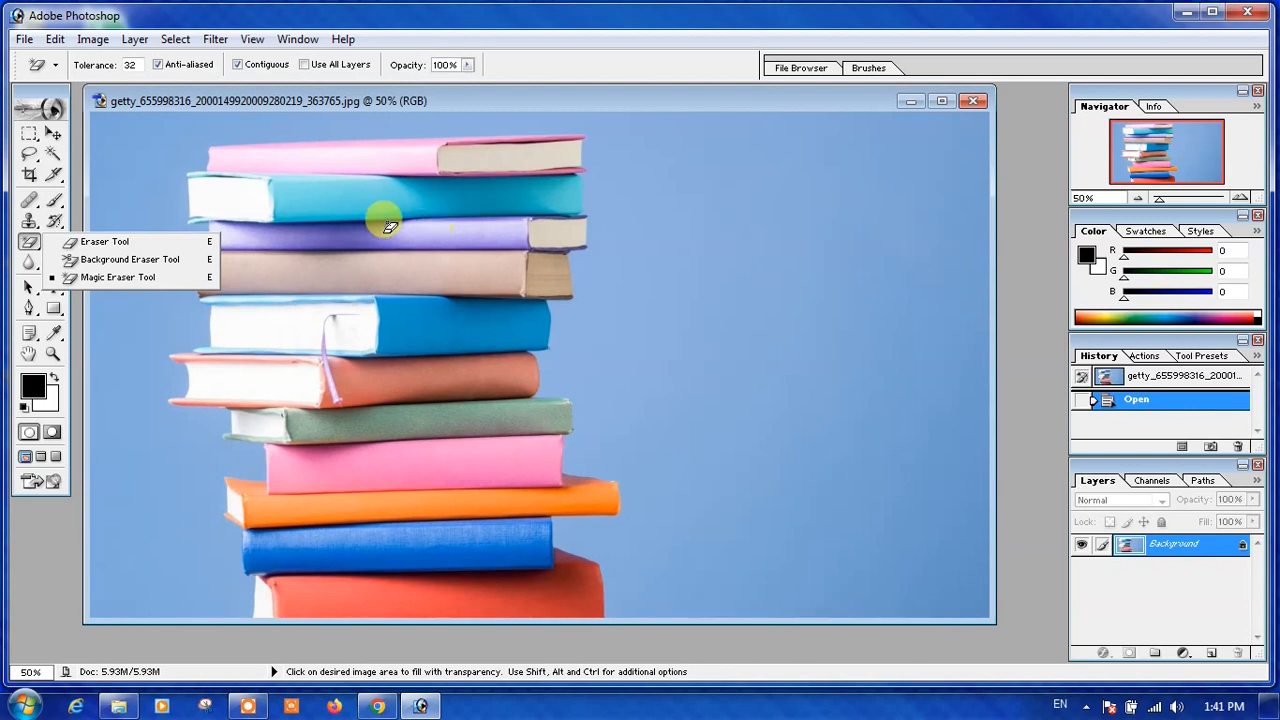
left_click(14, 138)
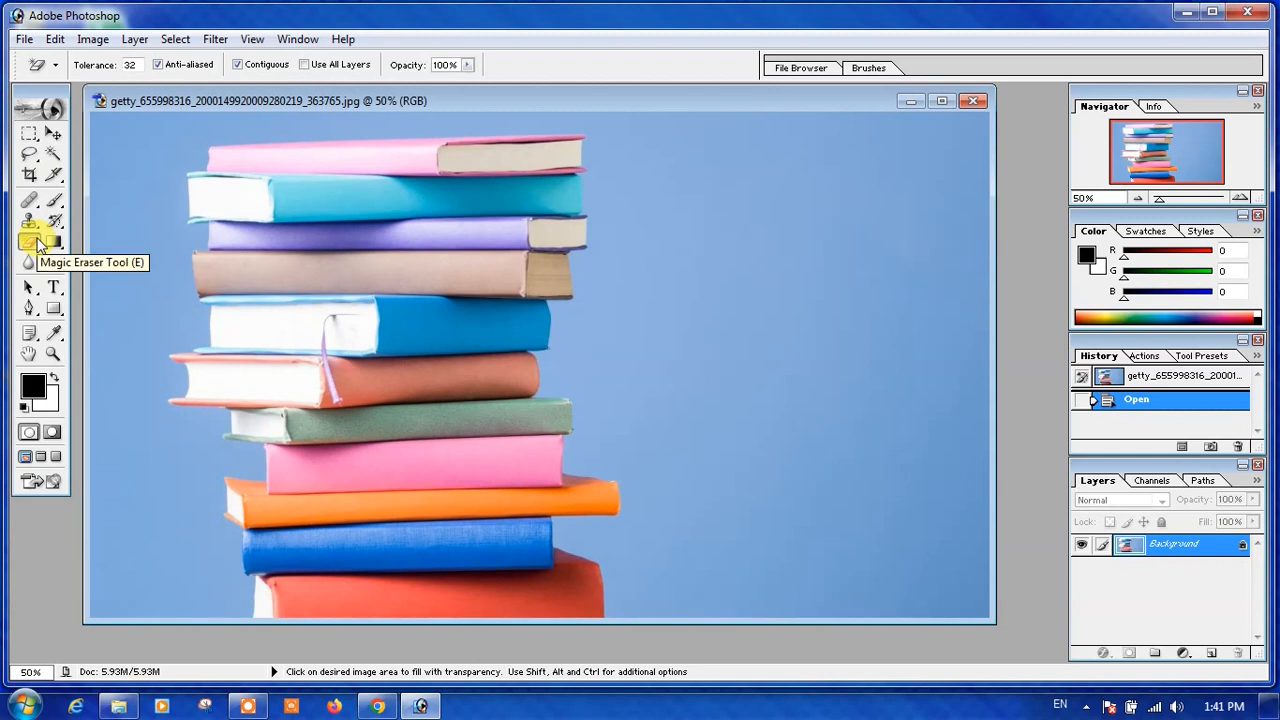
left_click(38, 243)
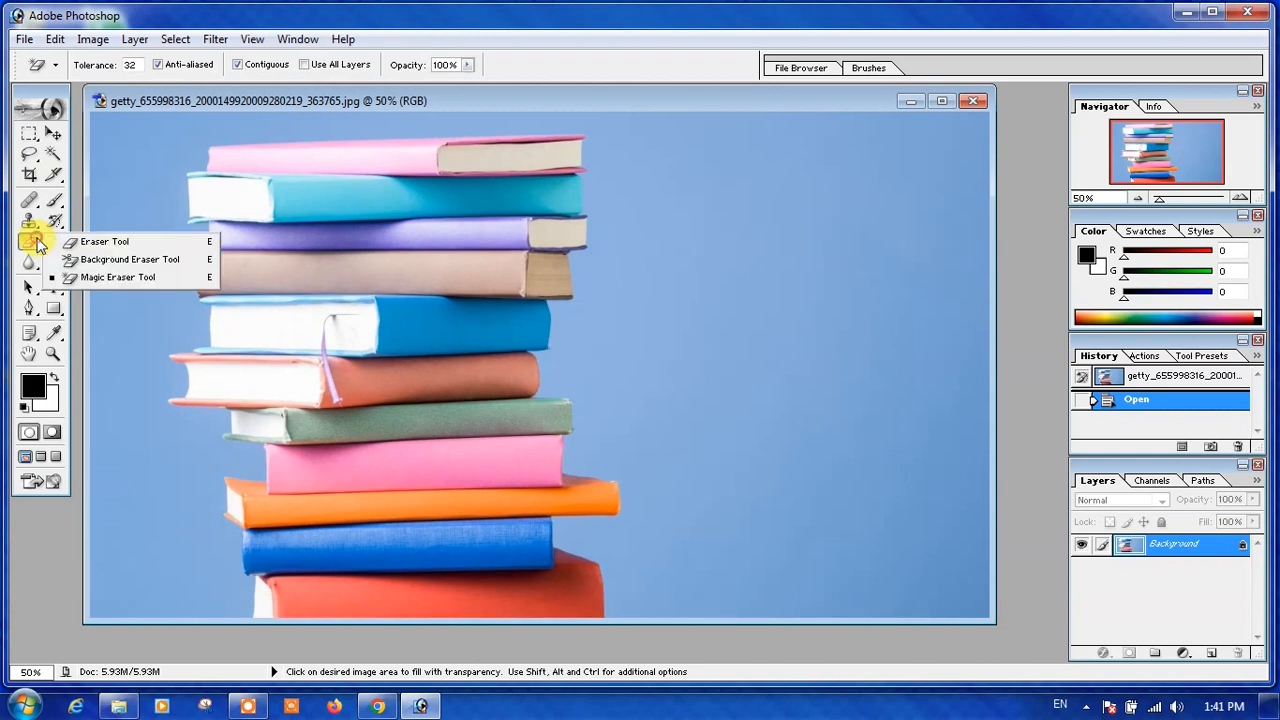
left_click(85, 281)
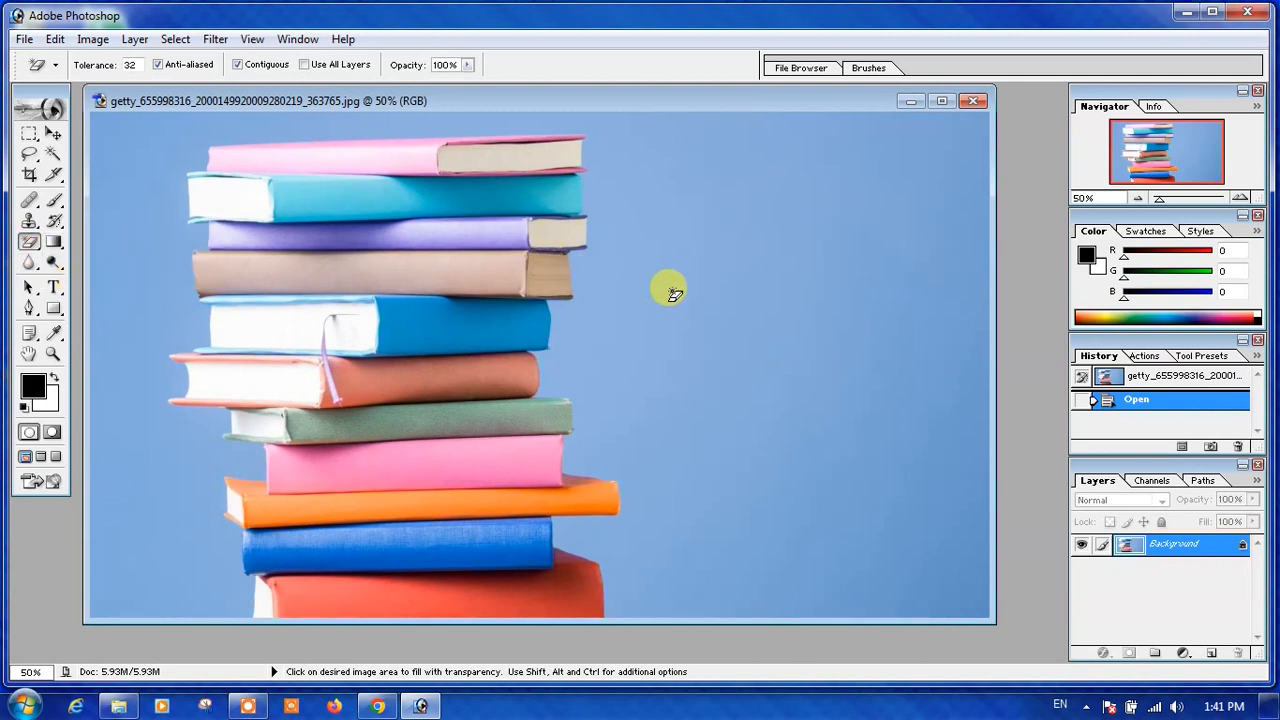
left_click(723, 252)
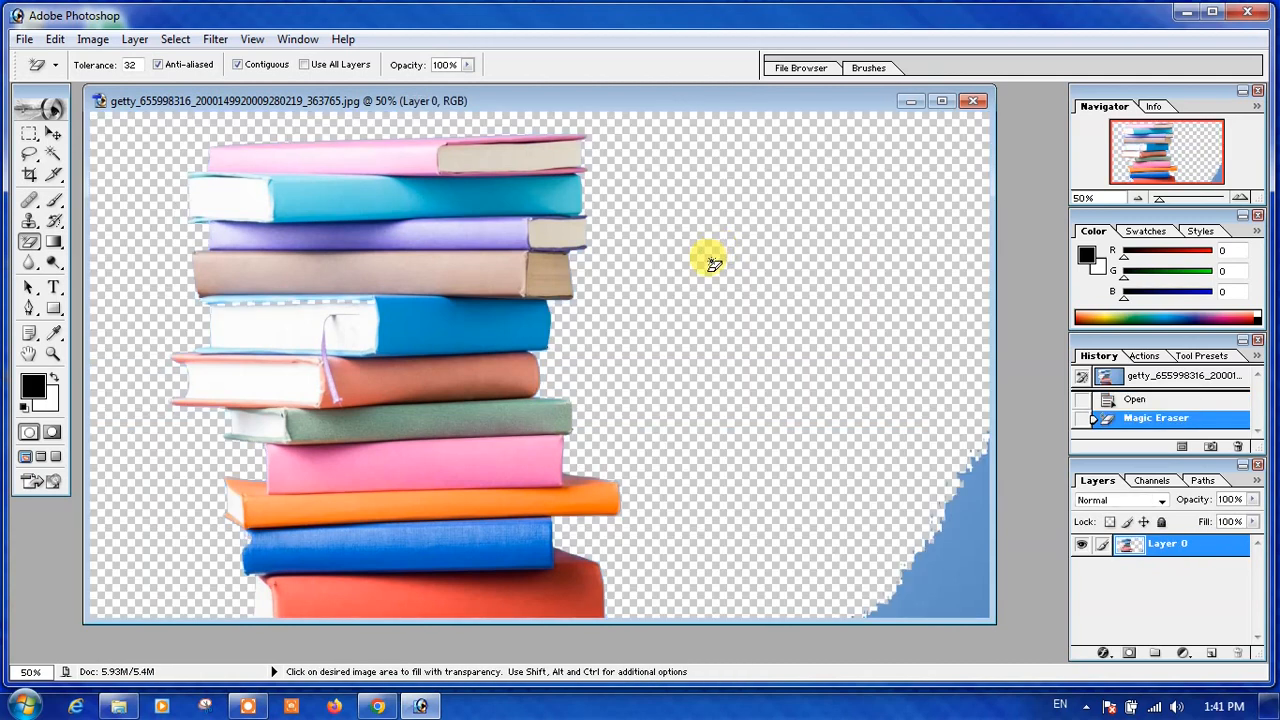
left_click(941, 101)
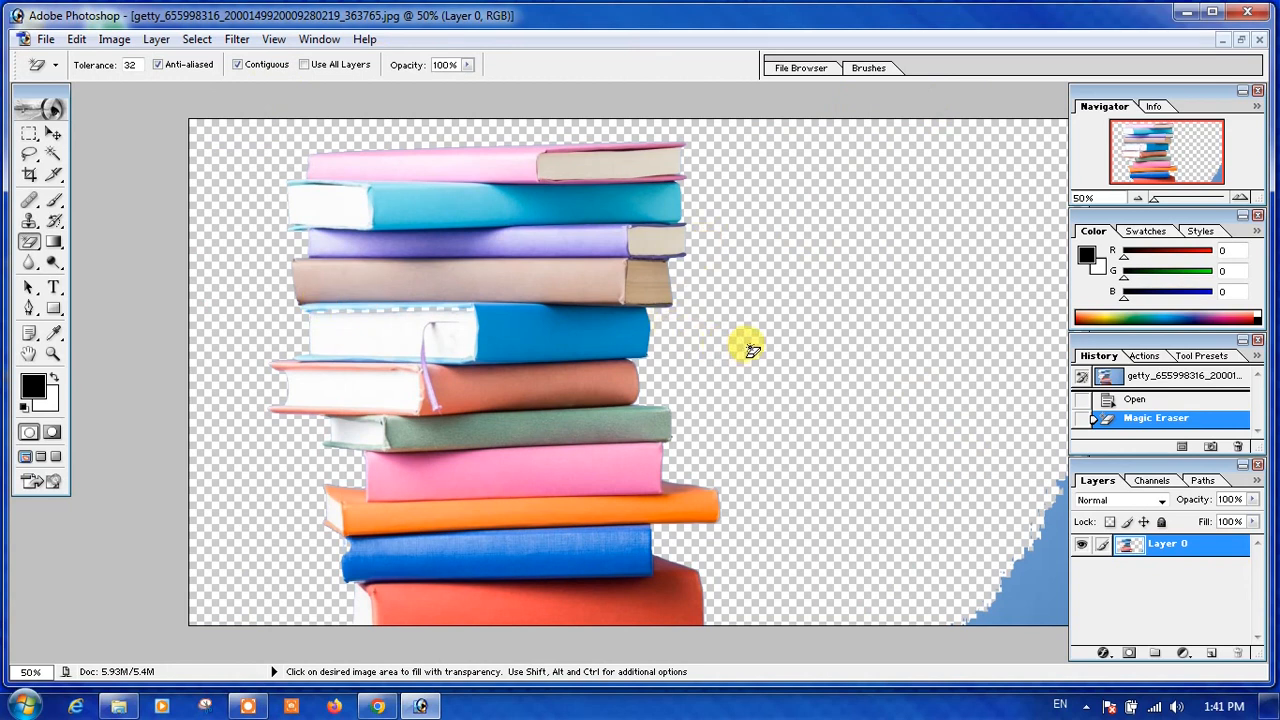
left_click(1036, 566)
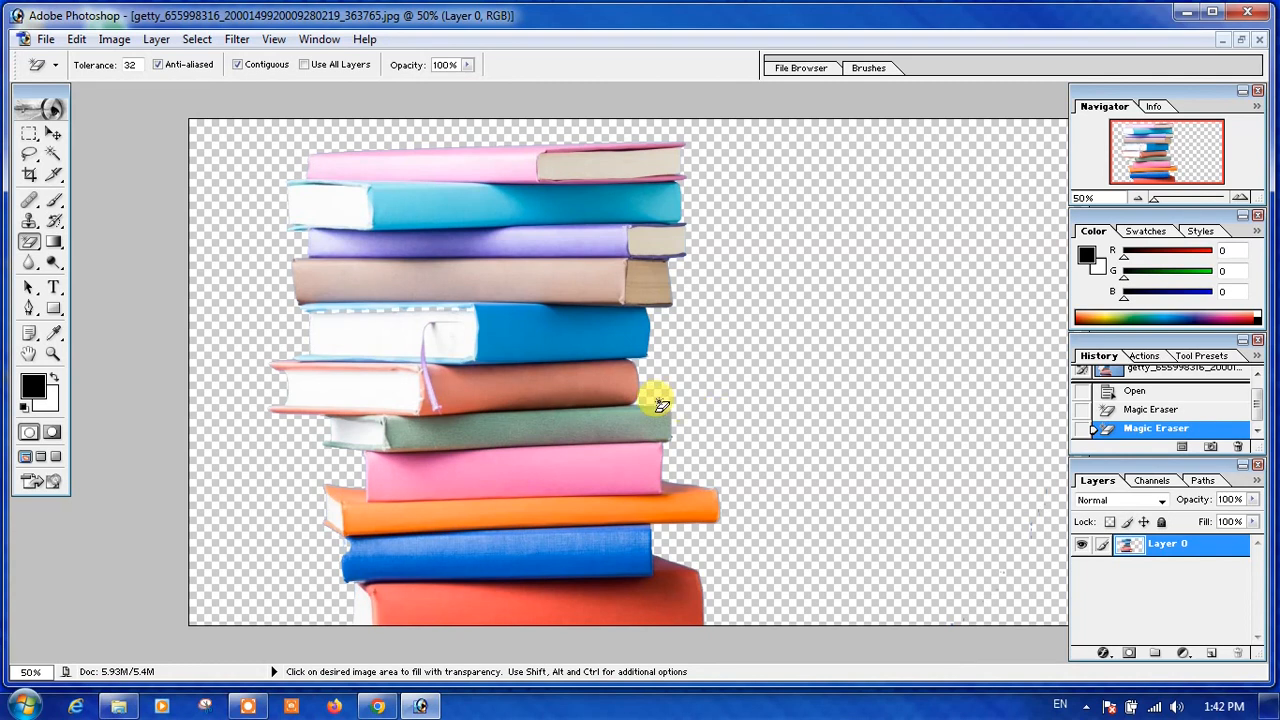
- Save the cut-out book stack as a PNG copy on the Desktop, accepting the default PNG options
left_click(44, 40)
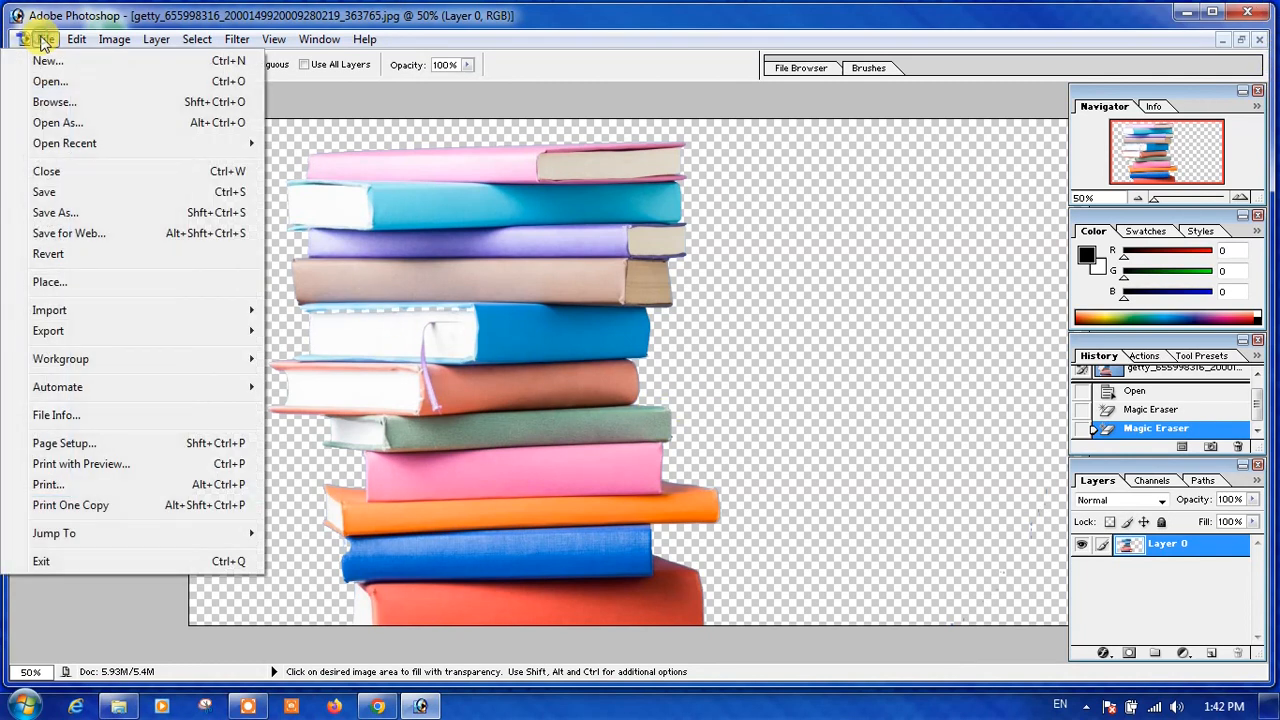
left_click(48, 213)
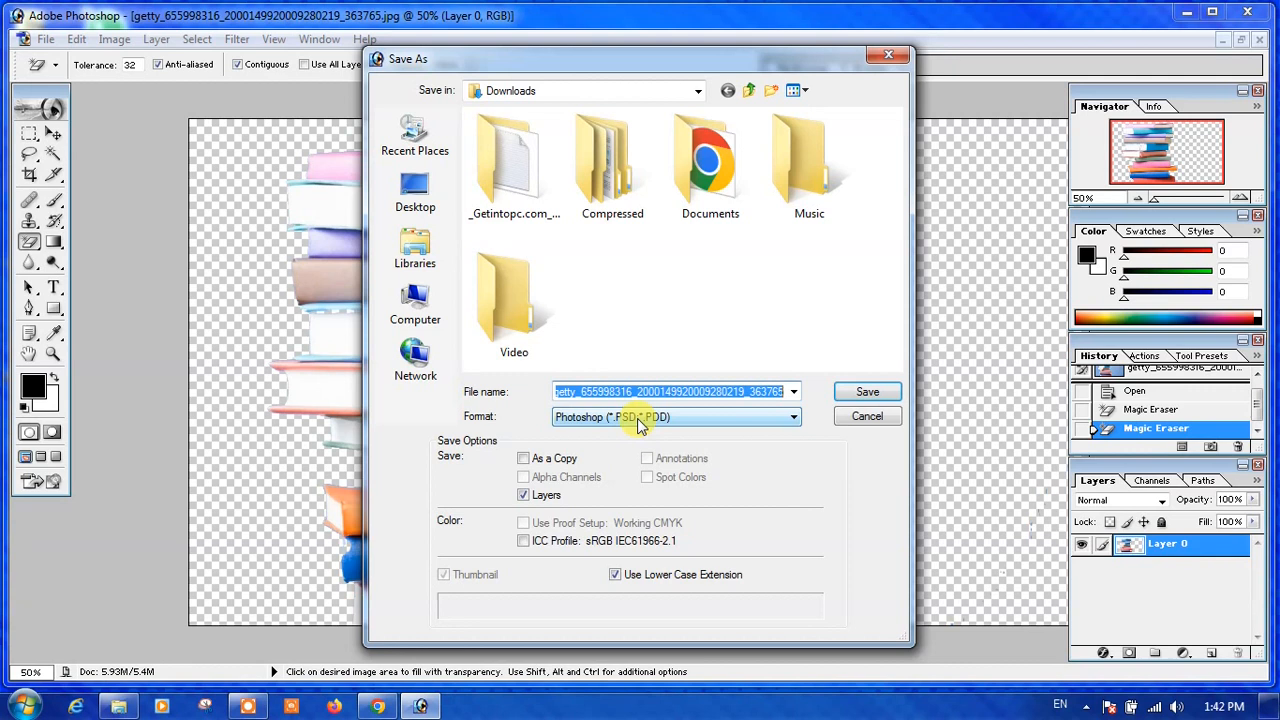
left_click(640, 421)
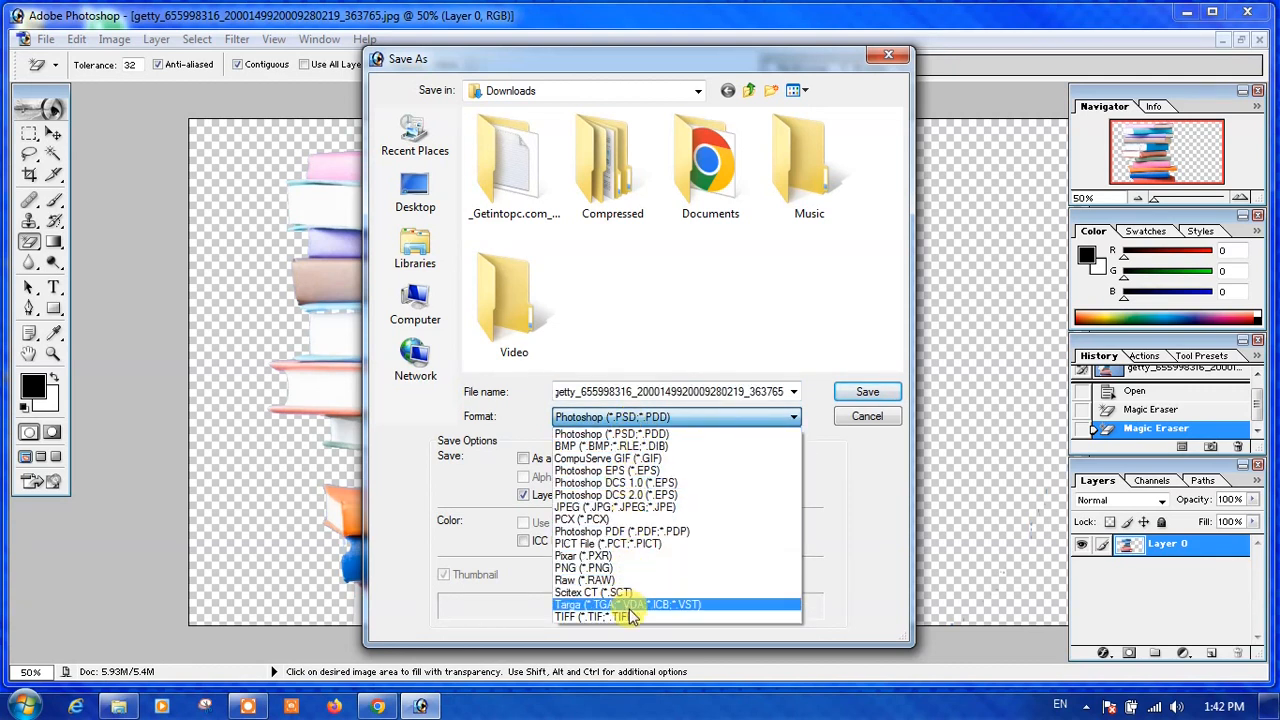
left_click(620, 568)
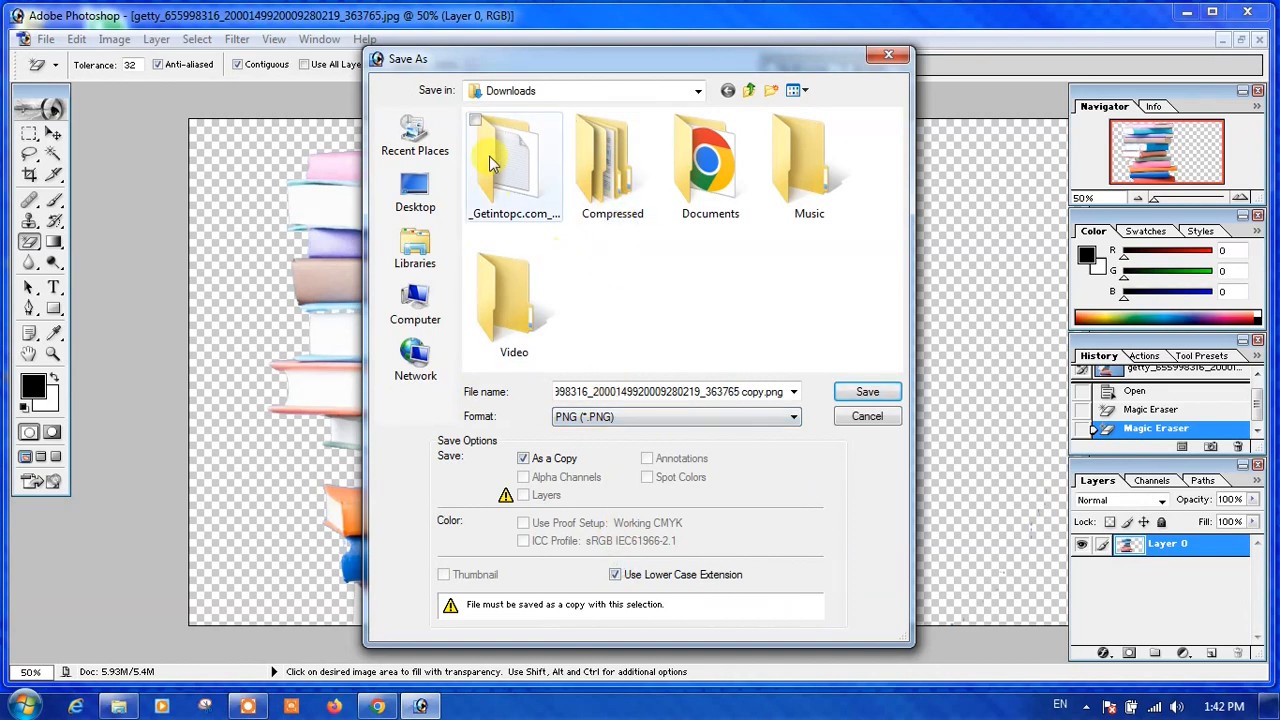
left_click(424, 204)
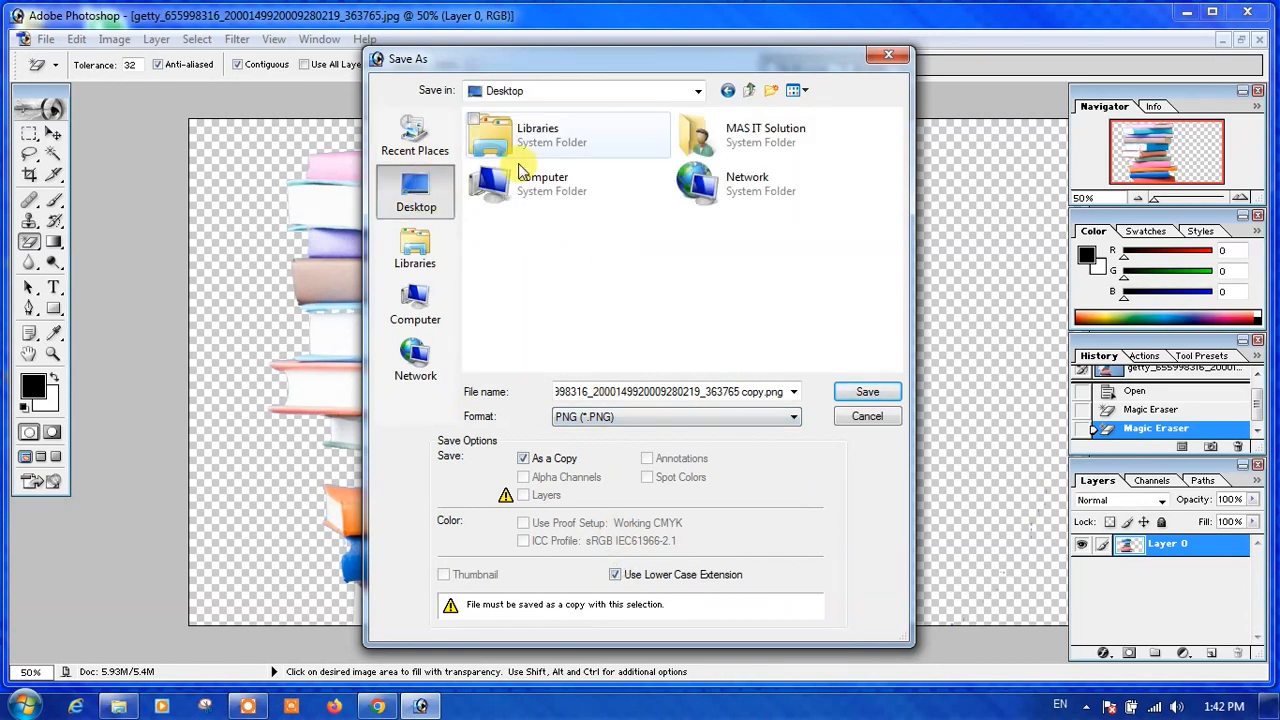
left_click(852, 393)
left_click(680, 337)
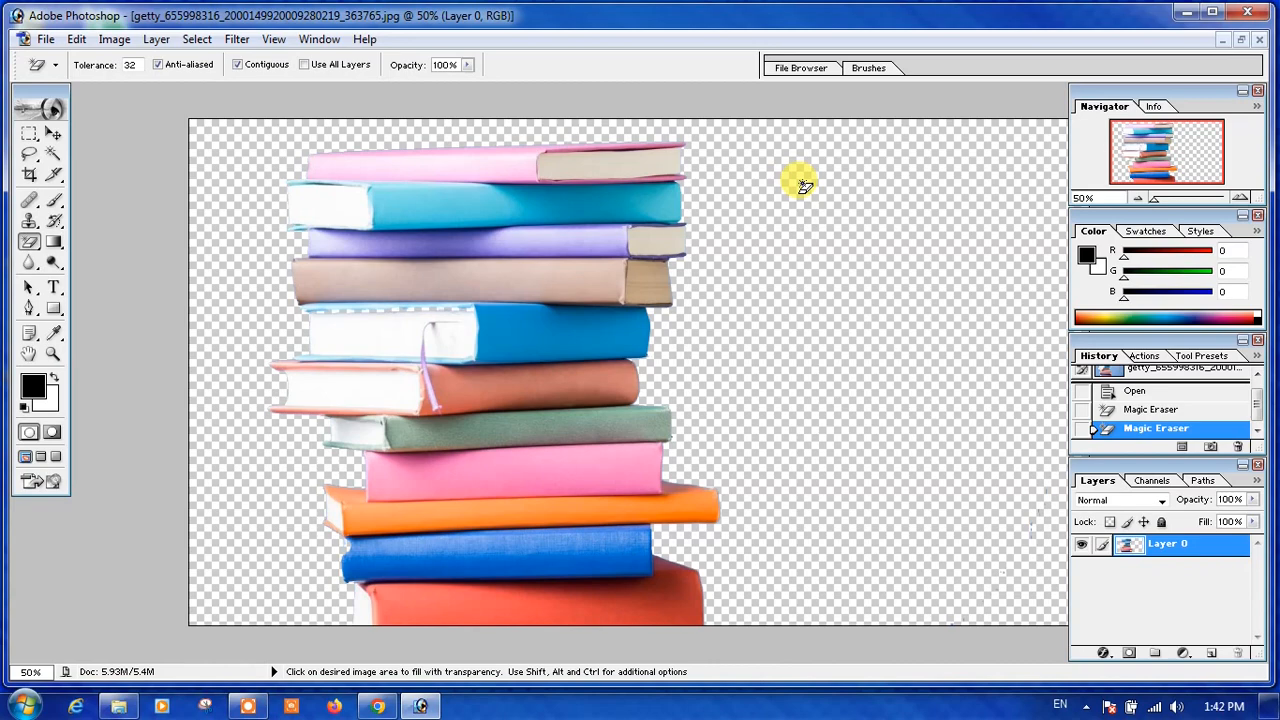
- Minimize Photoshop and check the saved PNG copy from the desktop in Windows Photo Viewer
left_click(1187, 12)
double_click(128, 163)
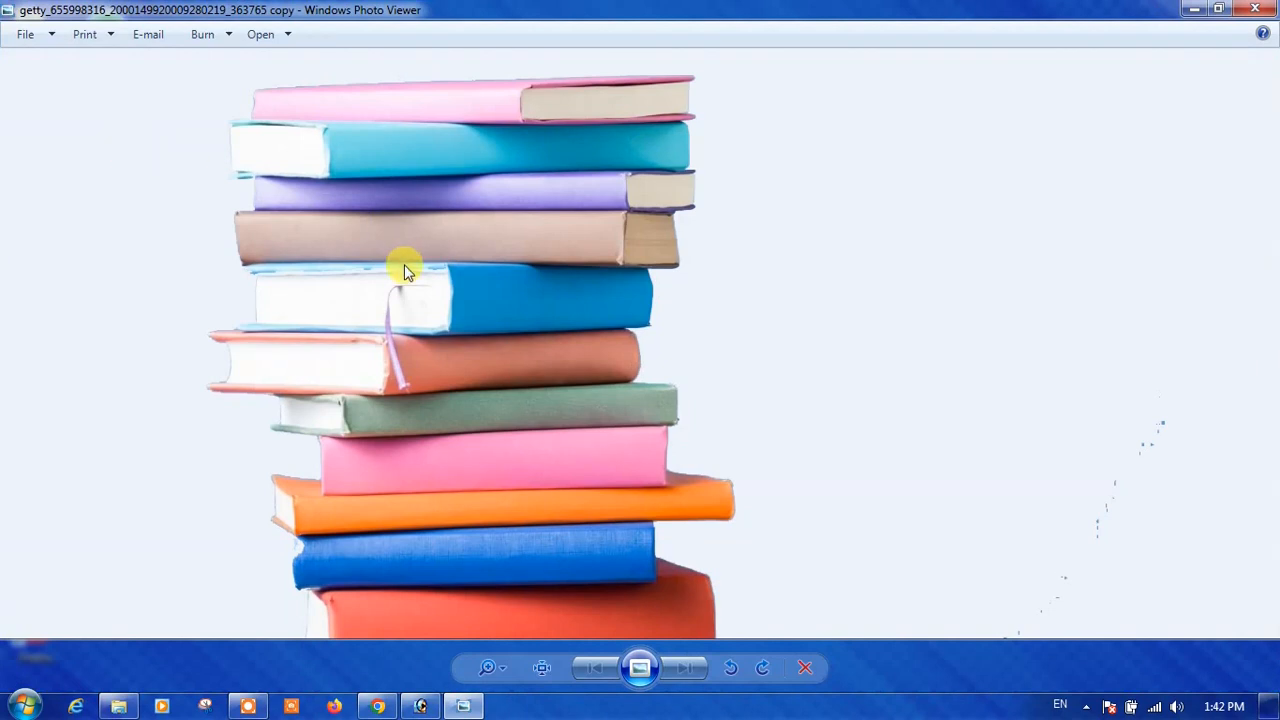
left_click(1255, 9)
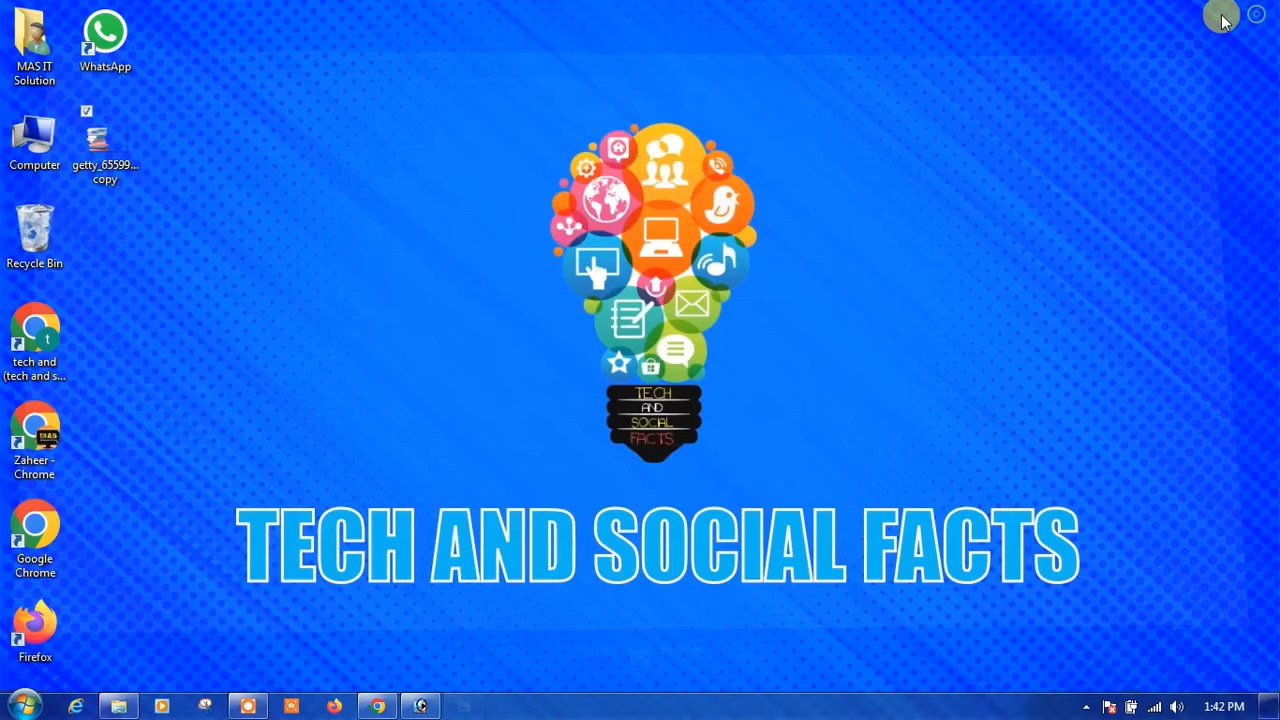
- Switch back to Photoshop, open mb_img_58 from the Downloads folder and close the book-stack image without saving changes
left_click(420, 706)
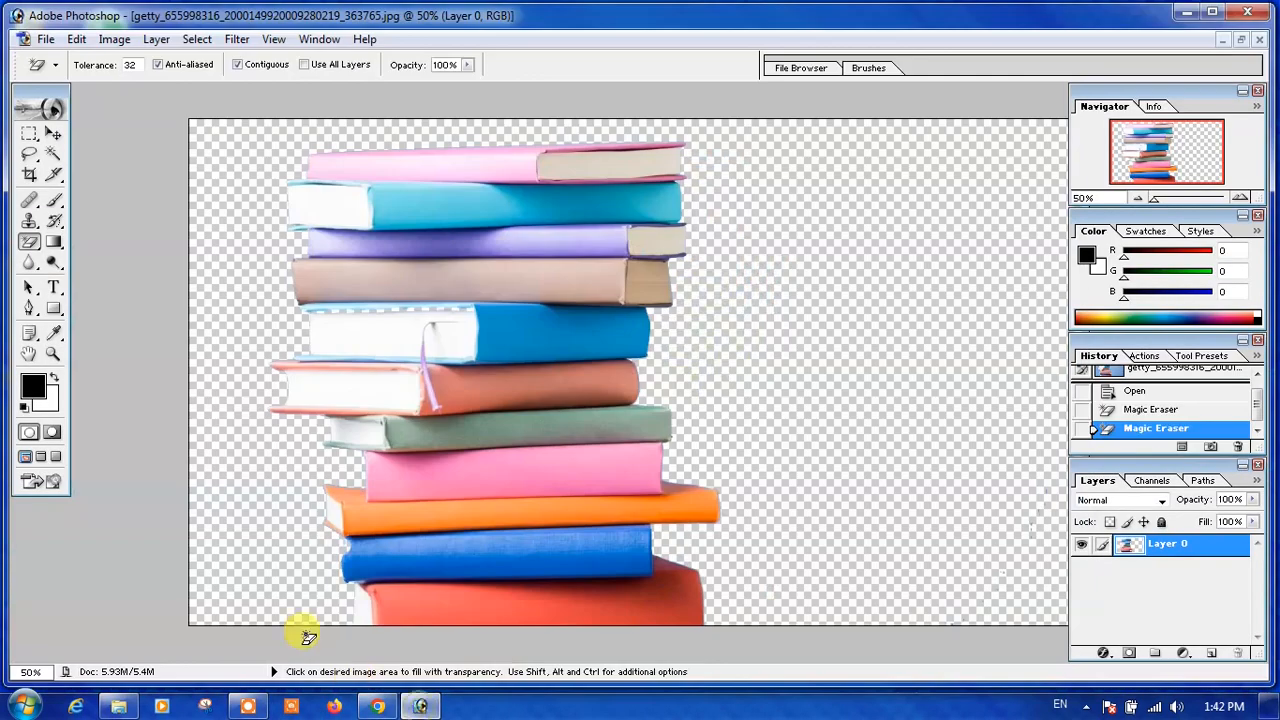
left_click(45, 39)
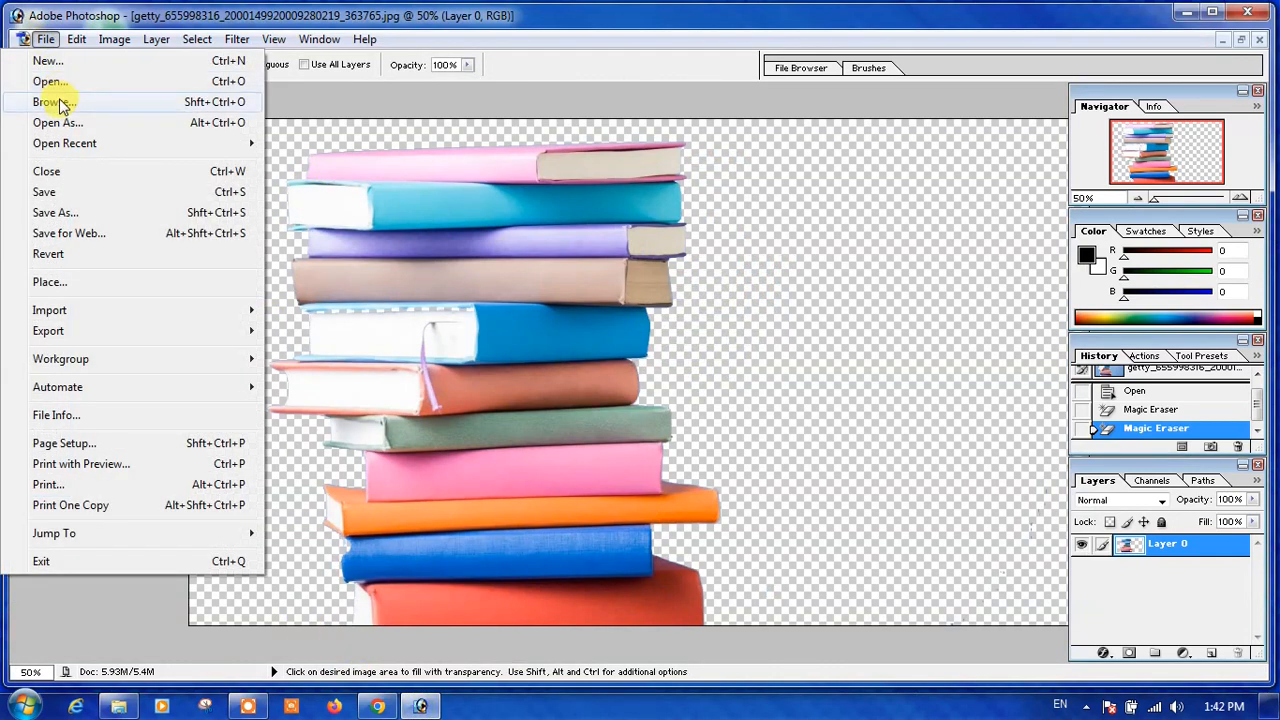
left_click(59, 86)
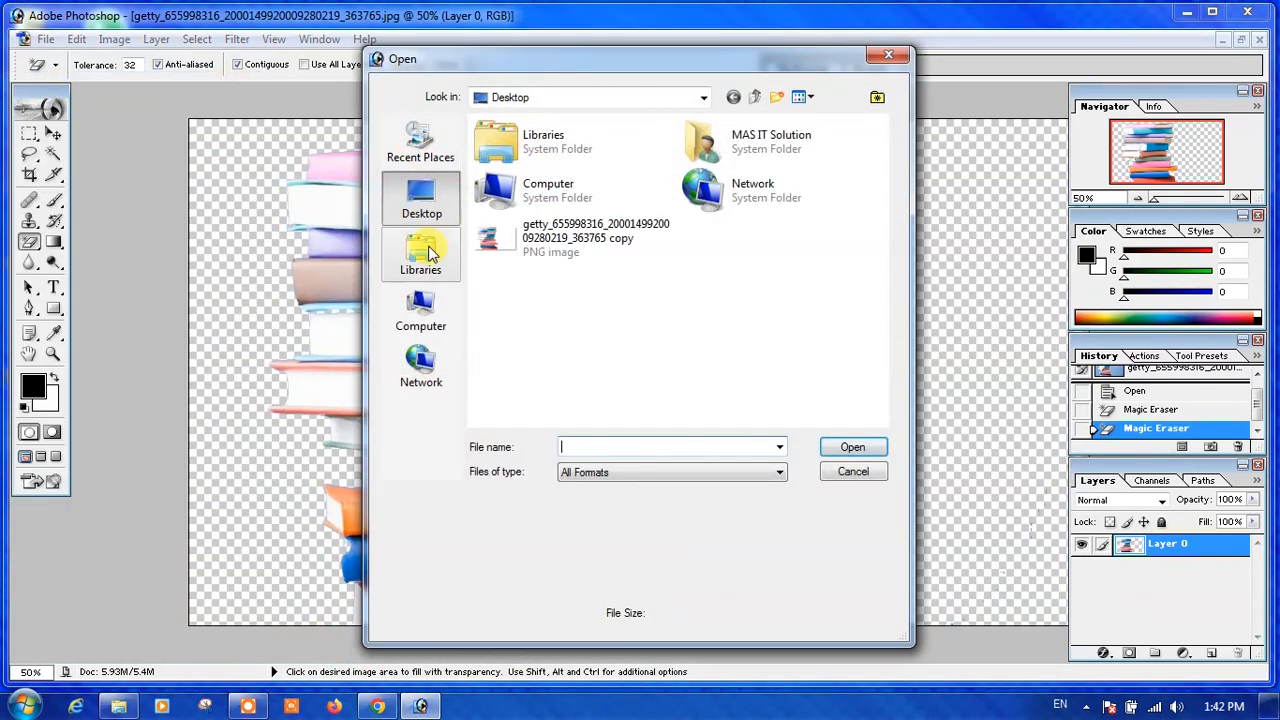
double_click(737, 140)
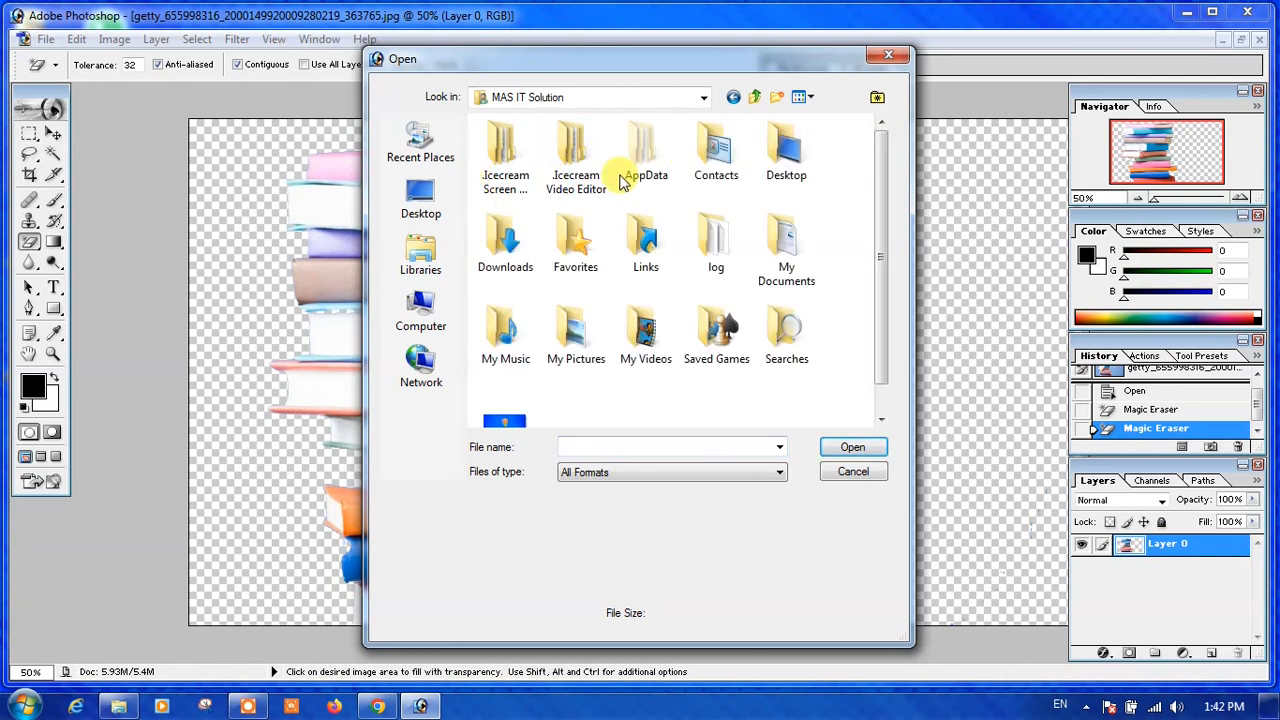
double_click(505, 240)
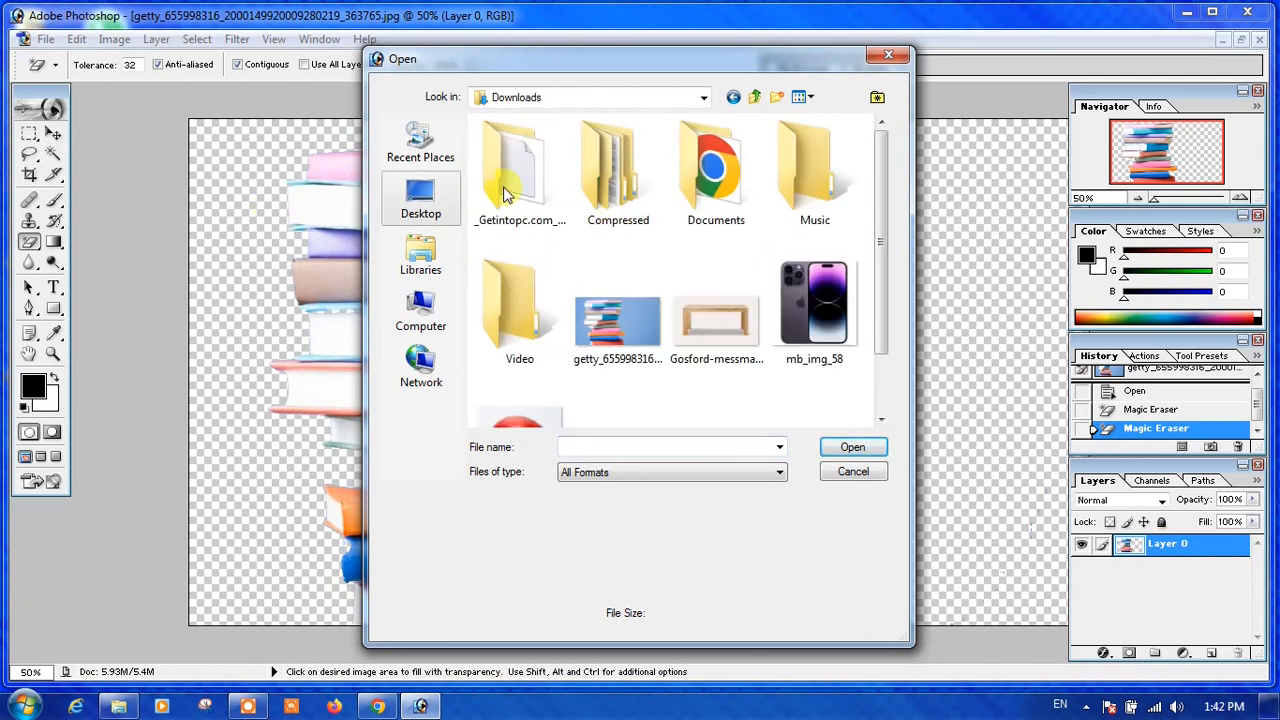
left_click(658, 318)
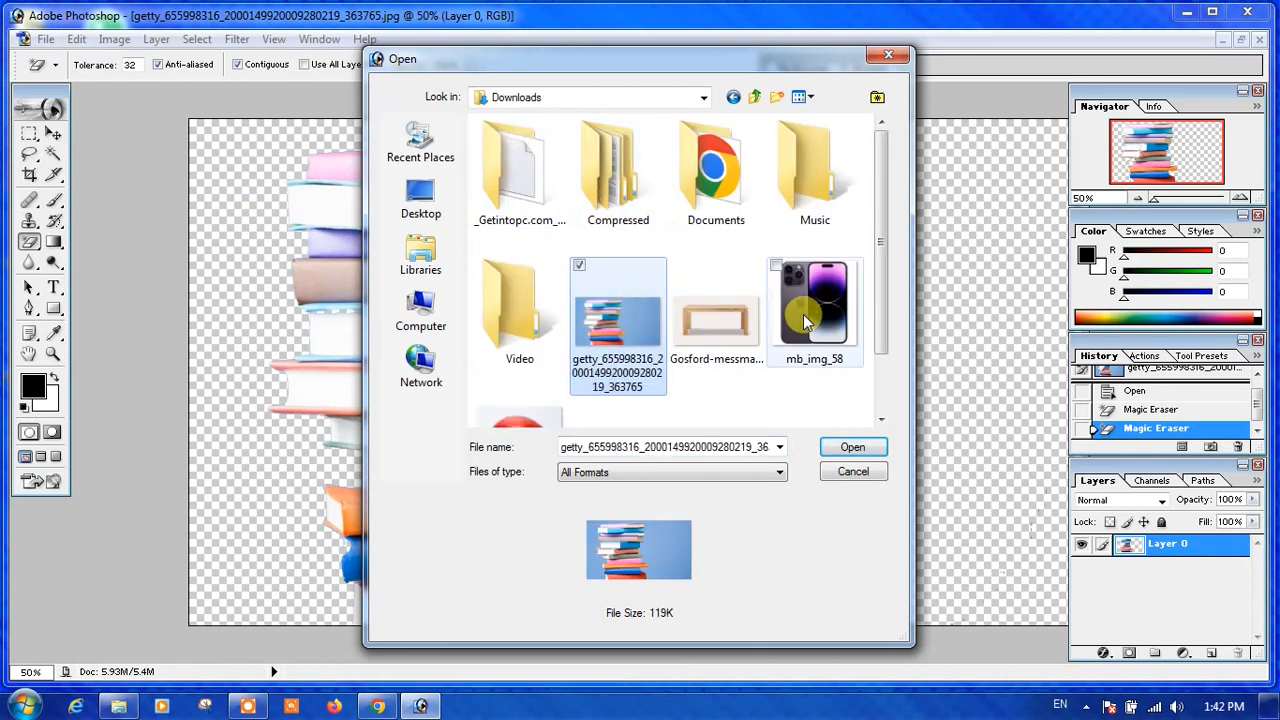
left_click(810, 312)
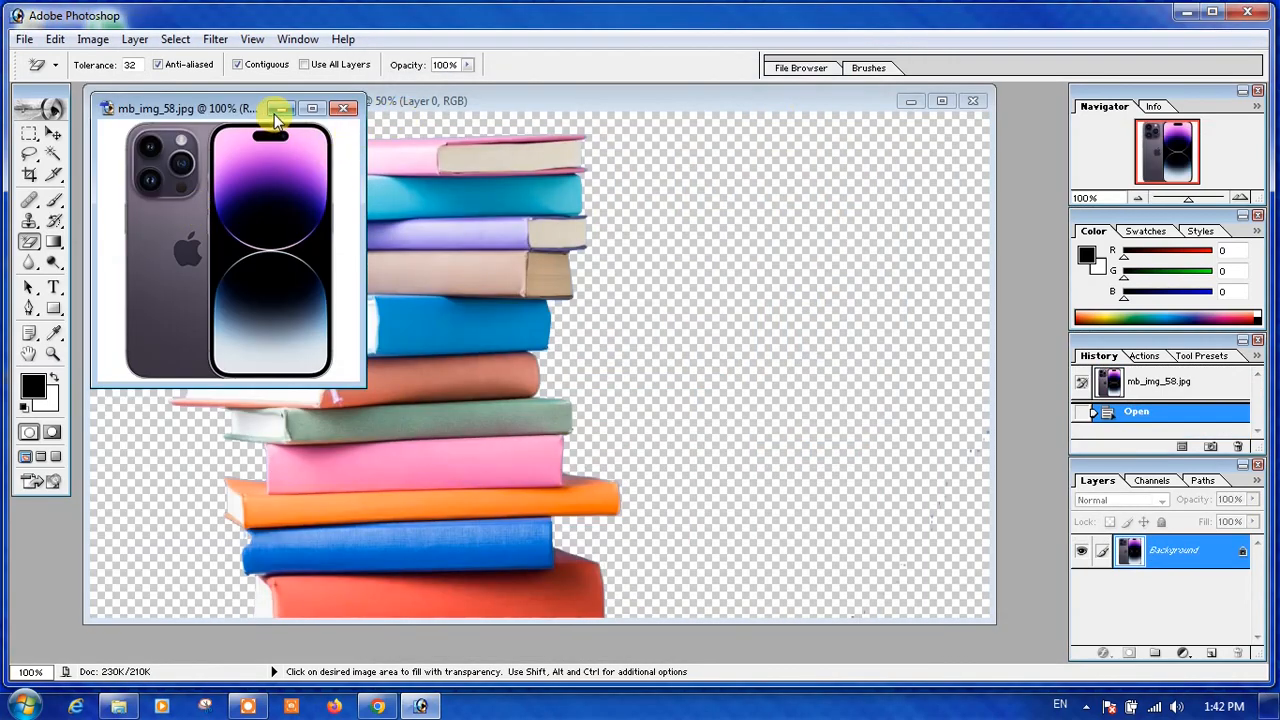
left_click(972, 100)
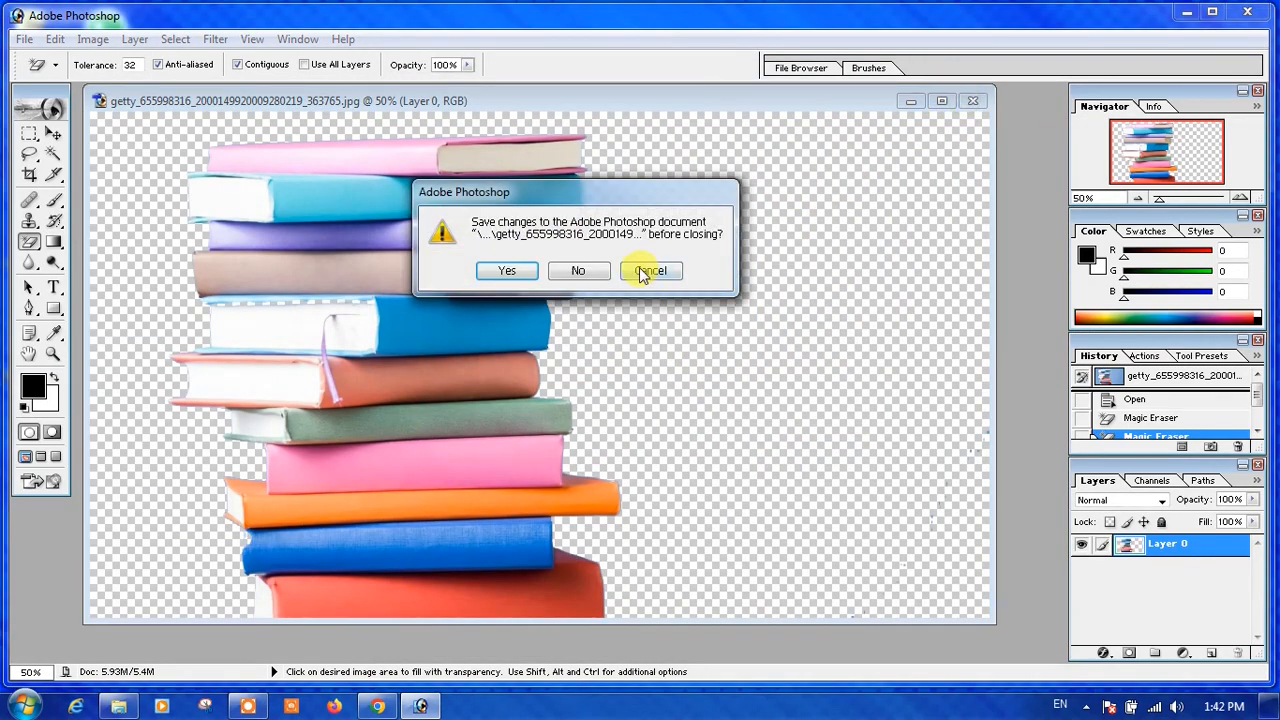
left_click(580, 270)
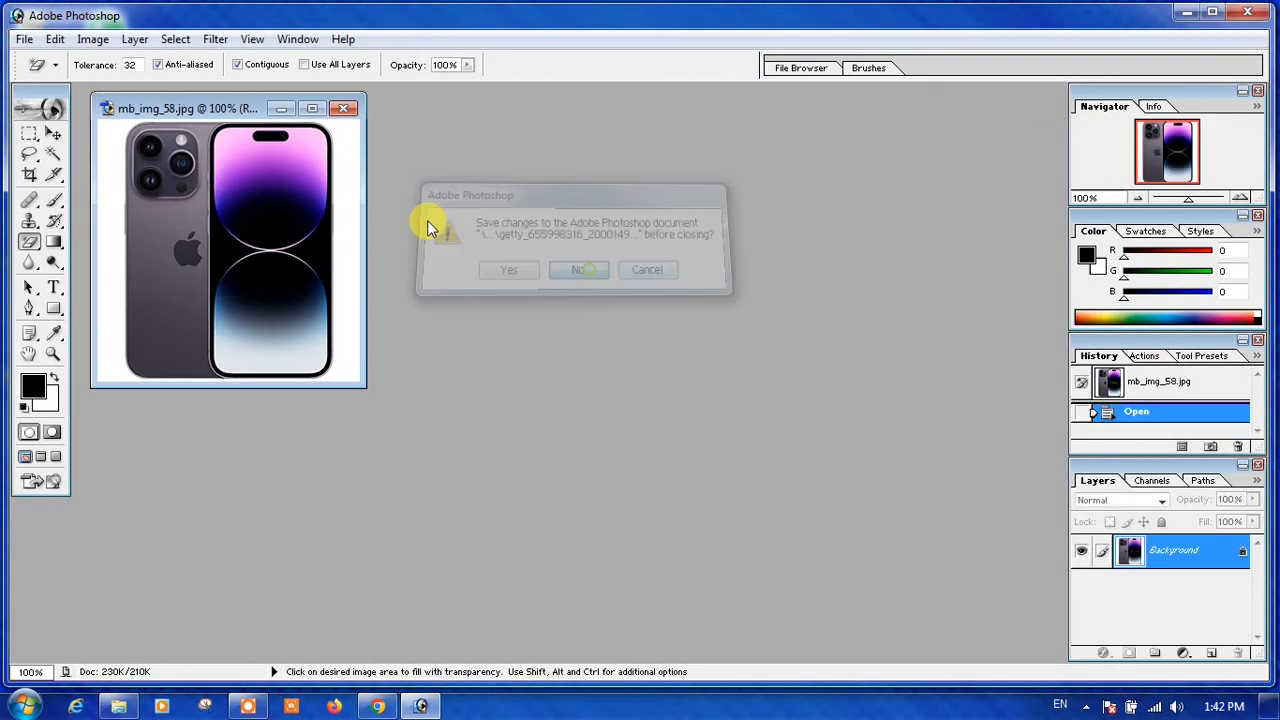
- Maximize the phone image and erase its white background with the Magic Eraser Tool
left_click(312, 108)
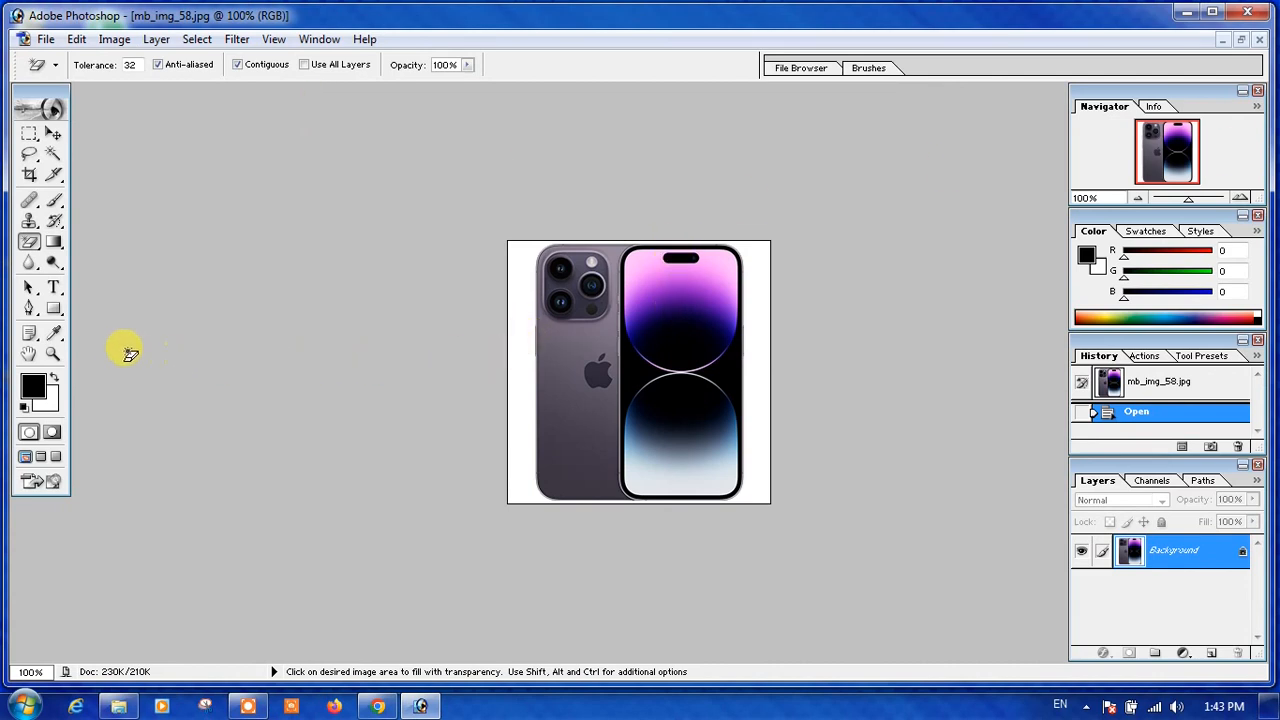
left_click(529, 357)
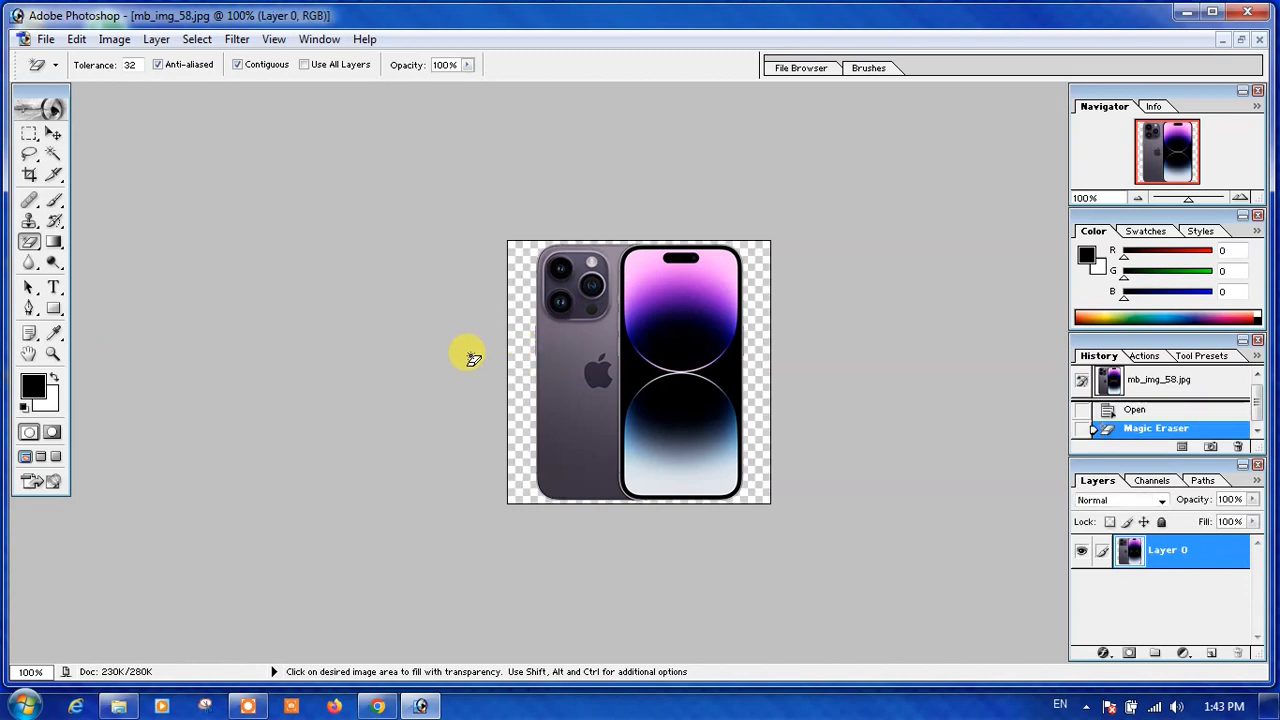